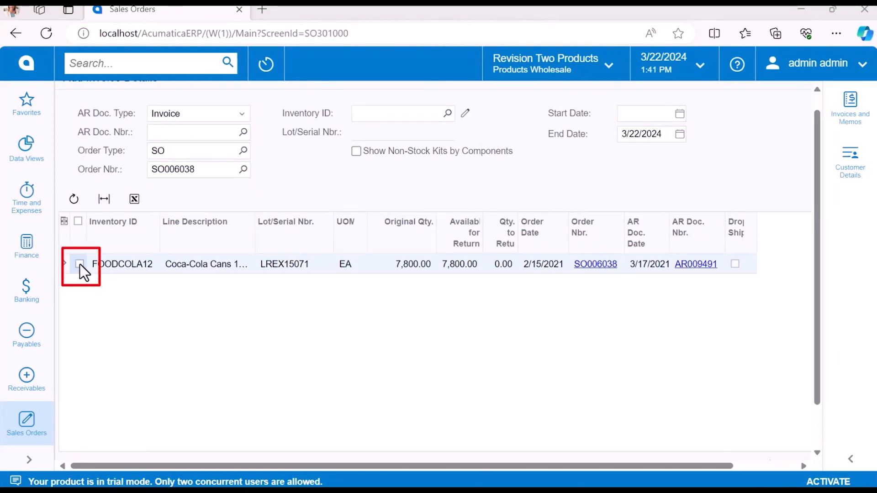
- Select the FOODCOLA12 invoice line with lot LREX15071, set its quantity to return to 10 and add it to the return order
left_click(79, 265)
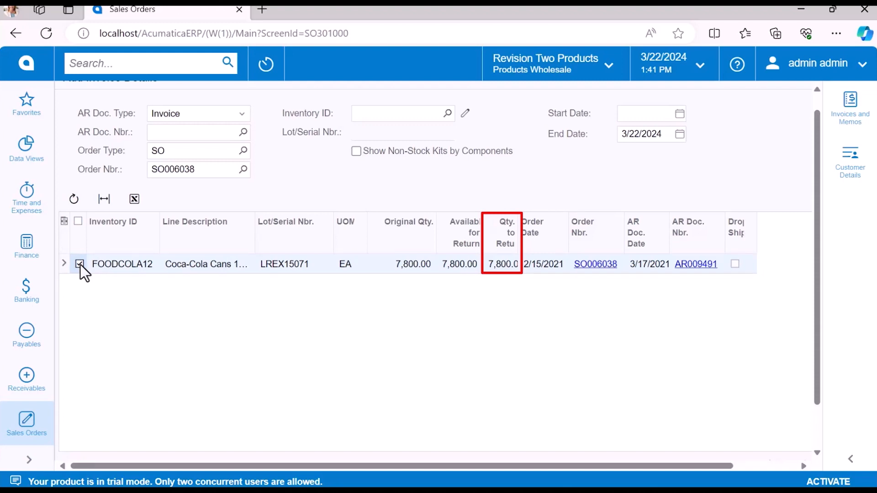
left_click(501, 265)
type("10")
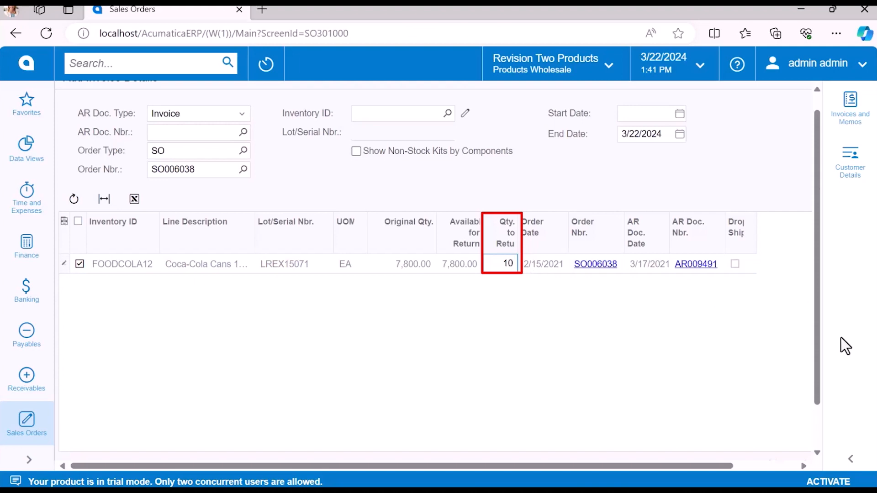
scroll(819, 376, "down", 2)
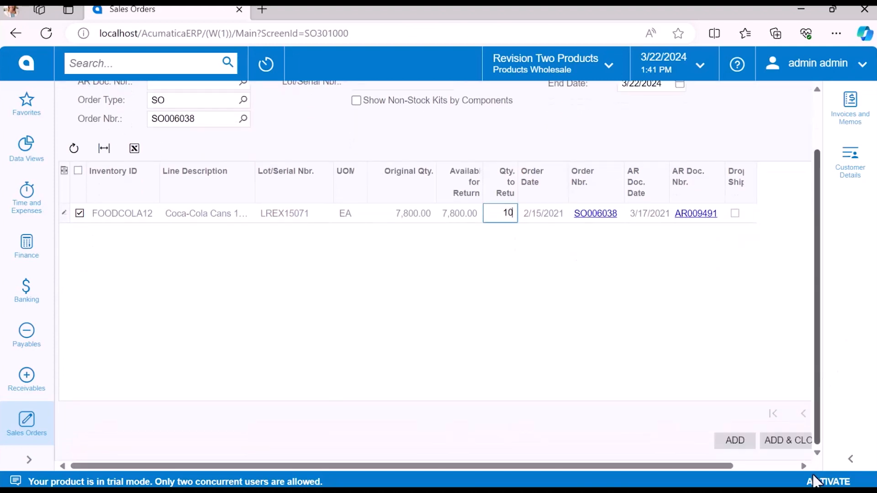
left_click(735, 441)
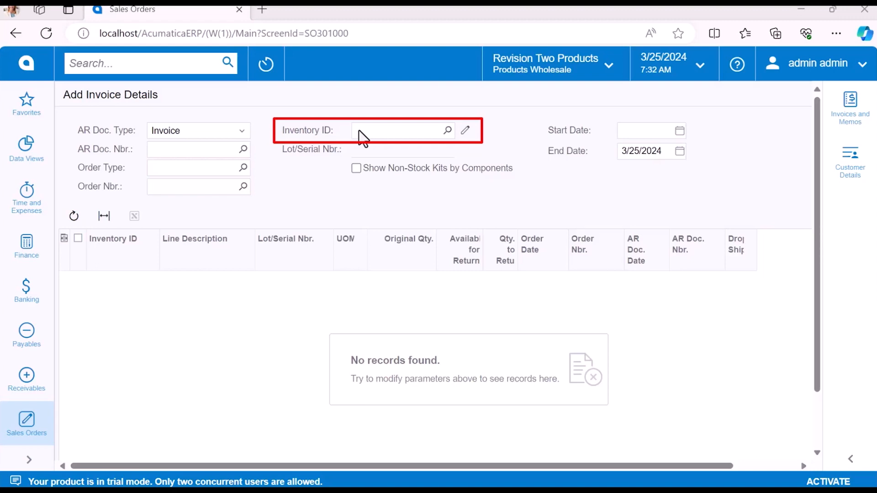
- Filter the invoice lines by inventory item FOODCOLA12 and select the line with lot LREX15068 for return
left_click(359, 132)
type("c")
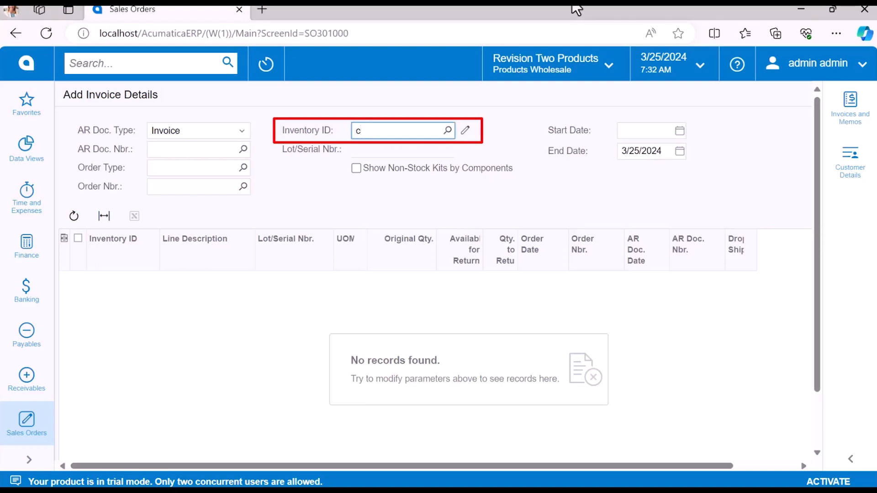
type("ola")
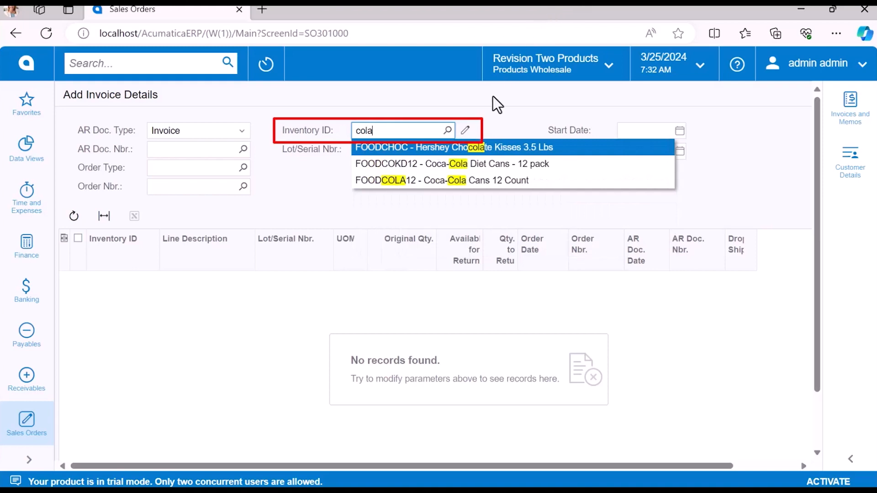
left_click(446, 181)
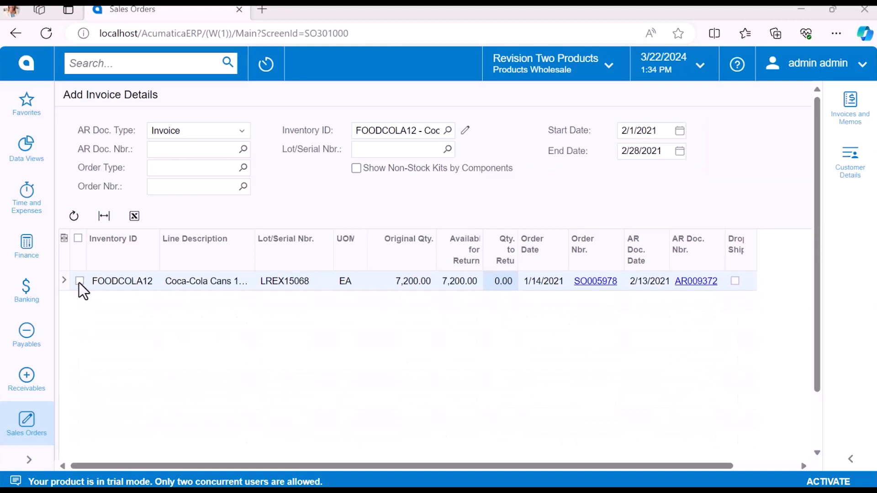
left_click(79, 282)
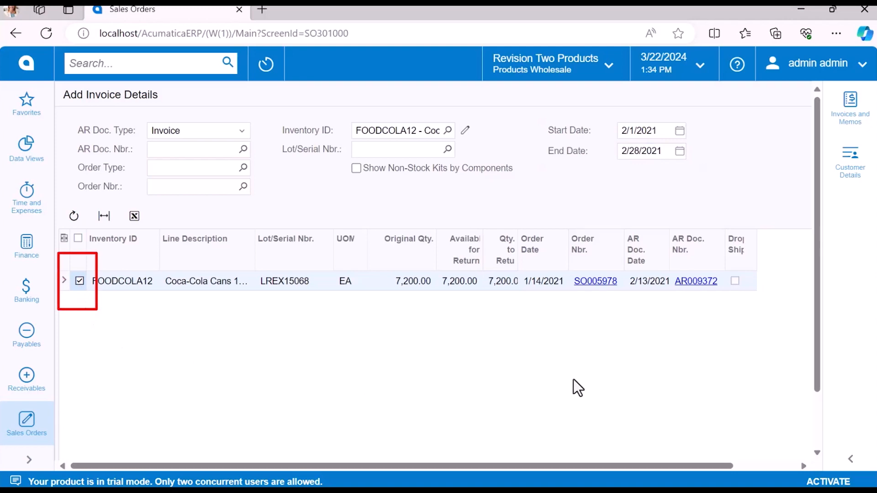
scroll(811, 384, "down", 3)
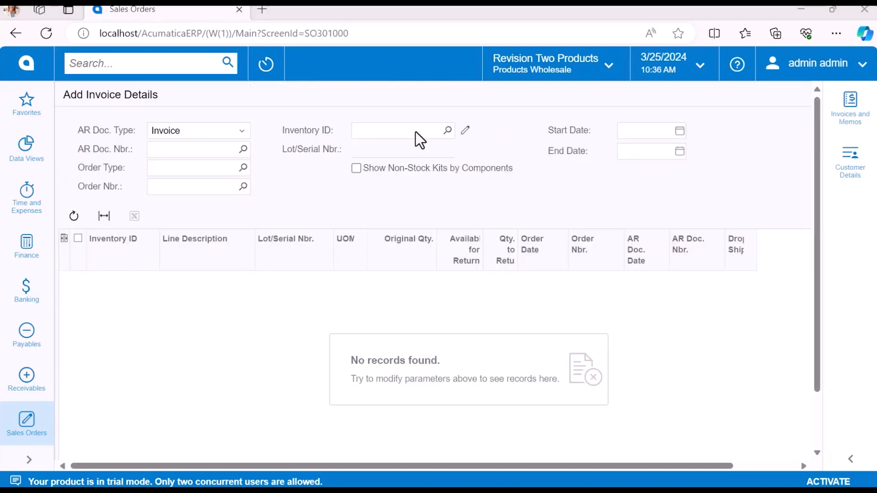
- Filter the invoice lines by inventory item AMKEURIG45, Keurig Model 450
left_click(416, 132)
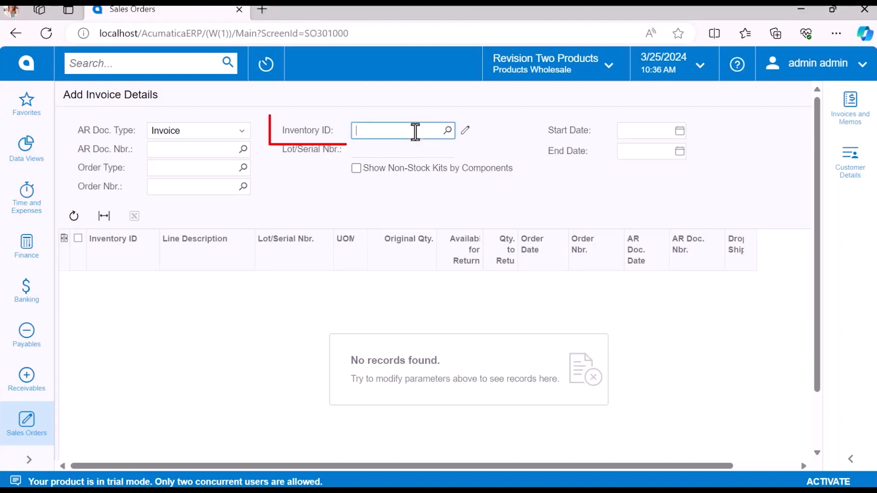
type("keu")
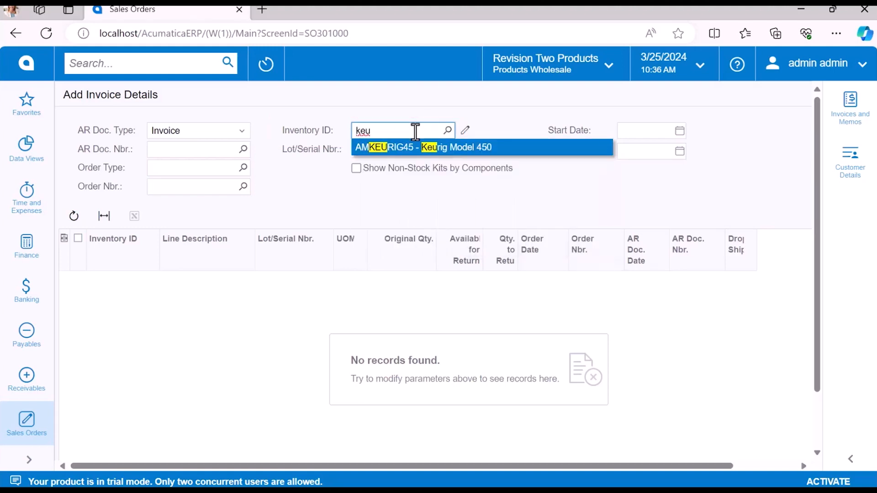
left_click(432, 148)
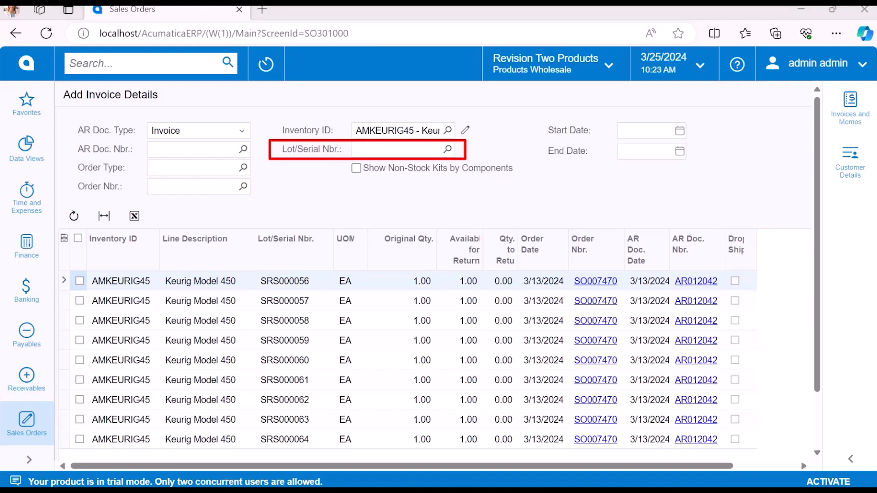
- Narrow the Keurig invoice lines to serial number SRS000056 and select the matching line for return
left_click(381, 150)
type("056")
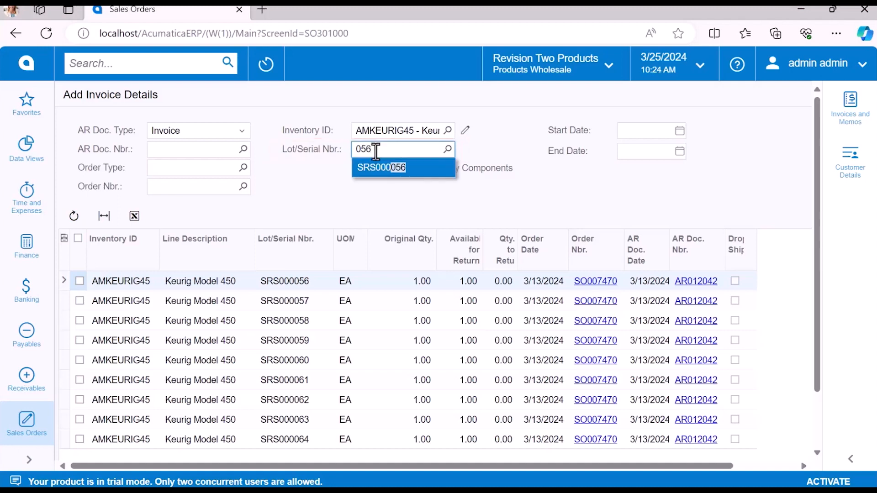
left_click(376, 169)
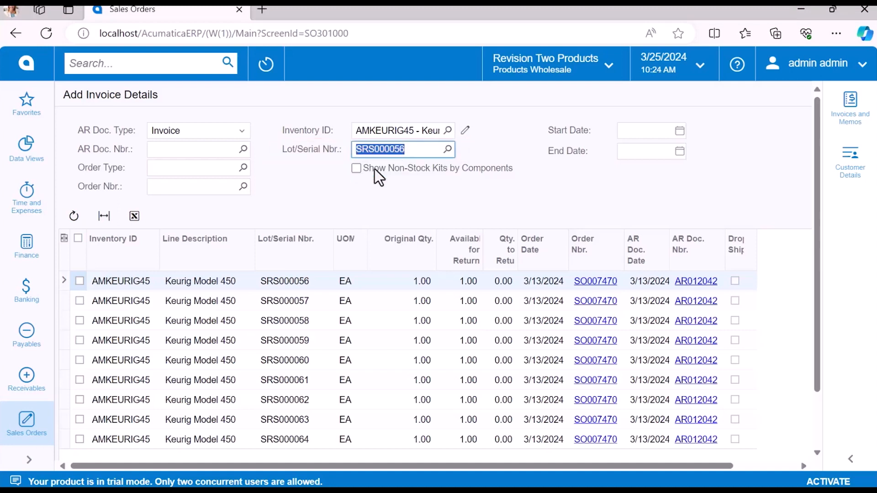
left_click(80, 282)
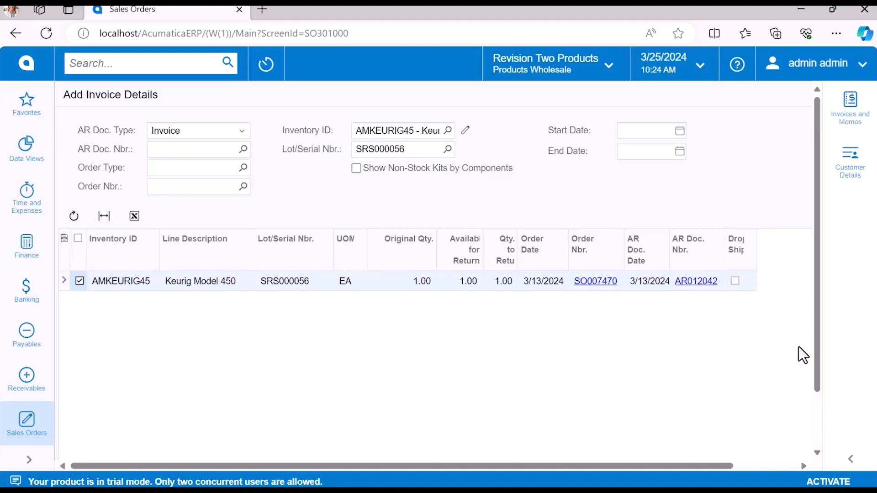
scroll(808, 344, "down", 2)
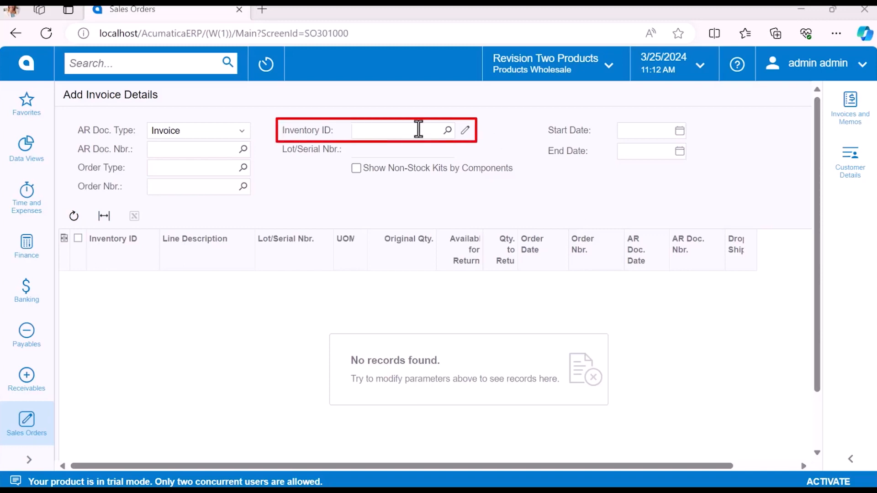
- Filter the invoice lines by inventory item DESKKIT and show non-stock kits by their components
left_click(402, 130)
type("d")
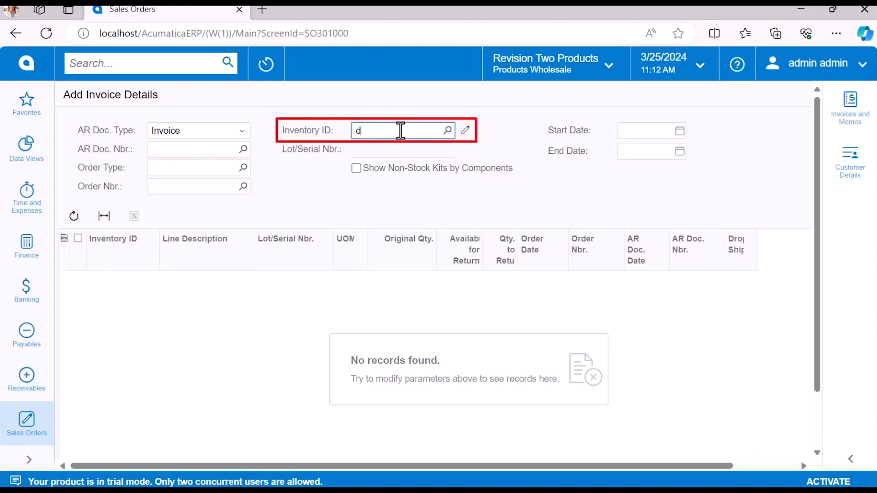
type("esk")
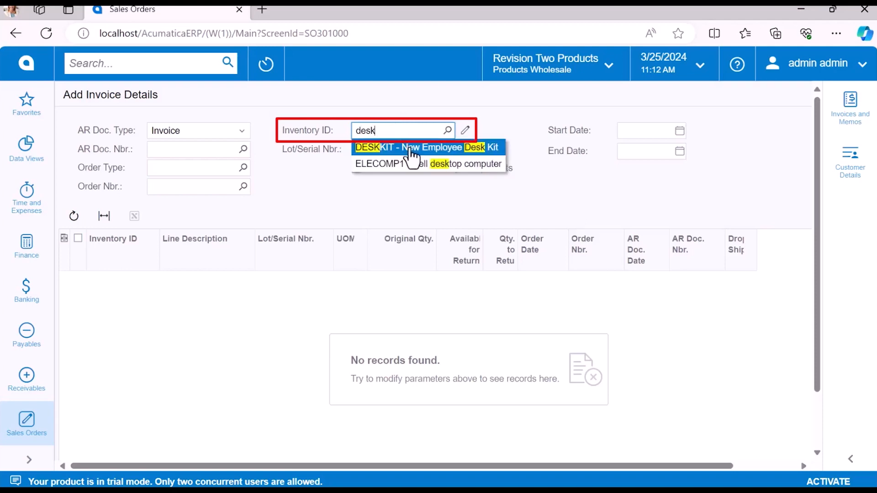
left_click(410, 152)
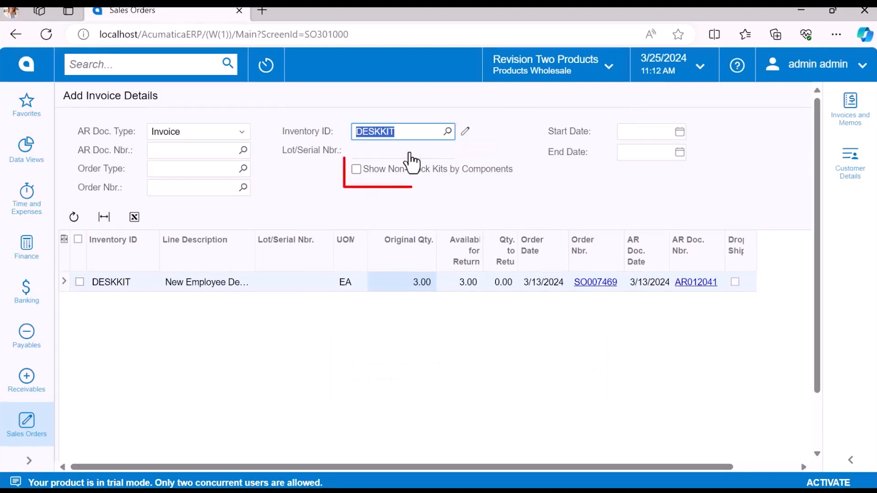
left_click(357, 172)
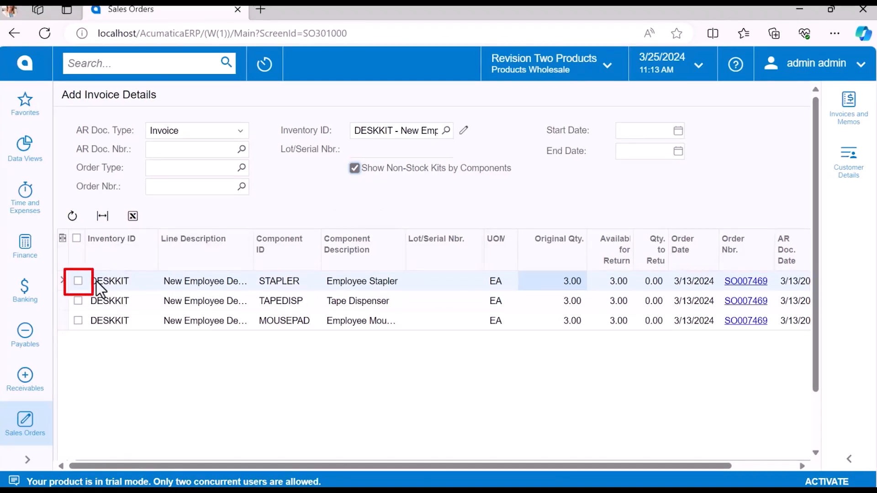
- Select the STAPLER component, set its quantity to return to 1, add it while closing the invoice dialog, and check the return order's lines
left_click(79, 281)
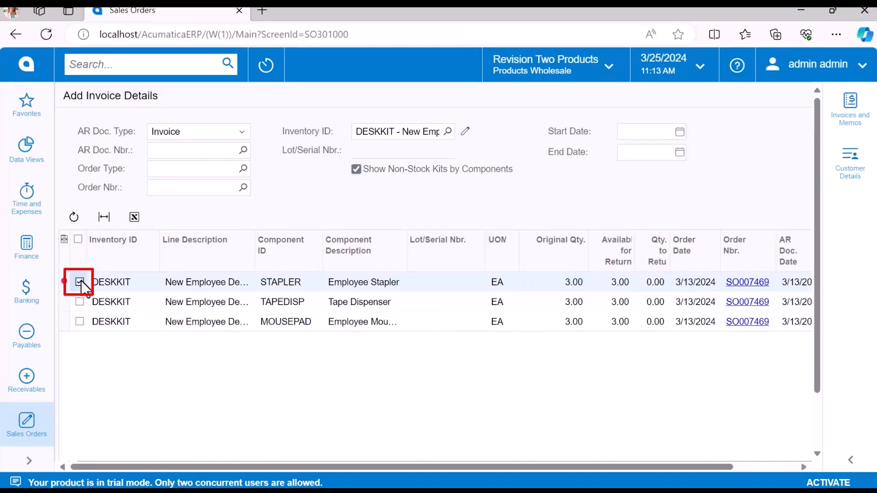
left_click(651, 283)
type("1")
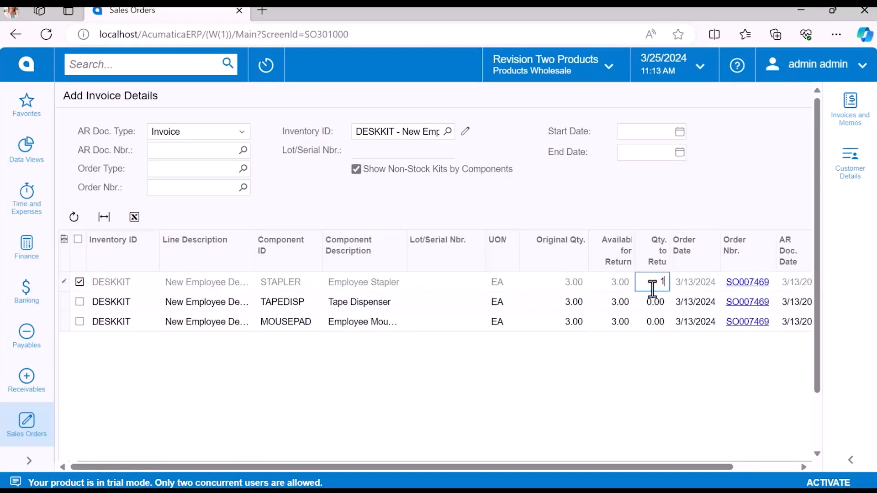
left_click_drag(816, 374, 824, 430)
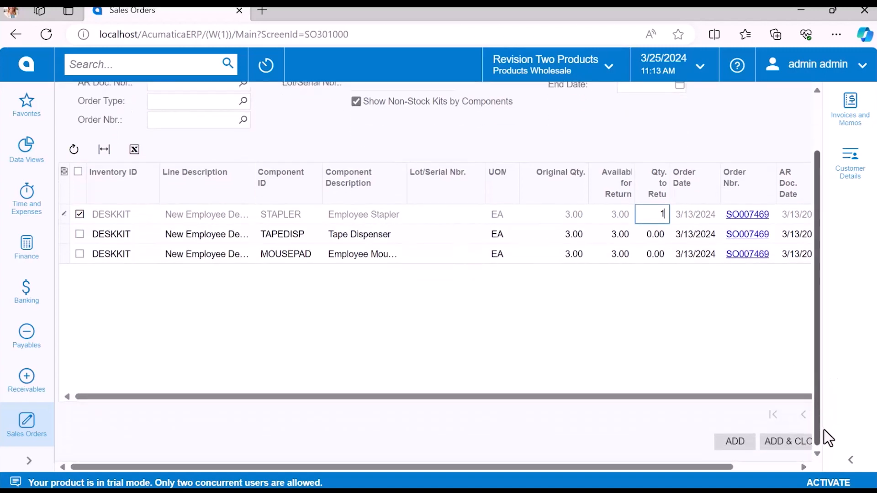
left_click(794, 442)
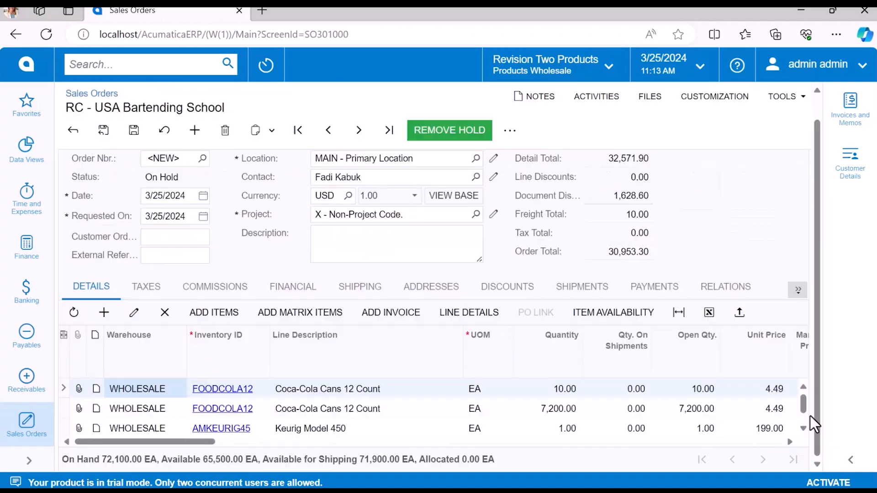
left_click_drag(804, 400, 805, 412)
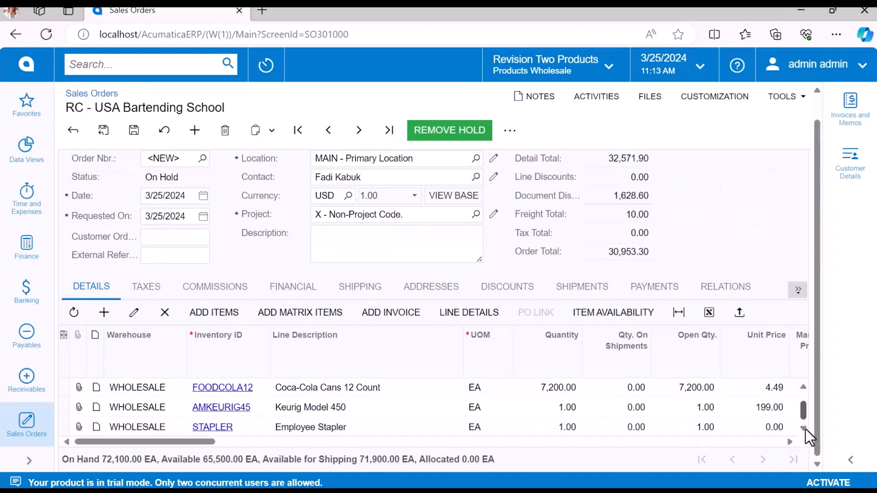
scroll(810, 416, "up", 1)
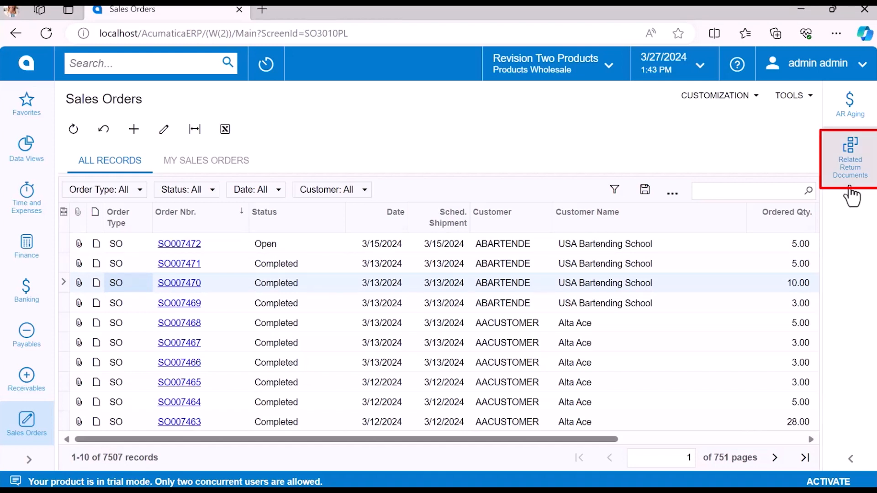
- Open USA Bartending School's completed sales order with an ordered quantity of 10 and examine its related return documents full screen, including those by line
left_click(174, 284)
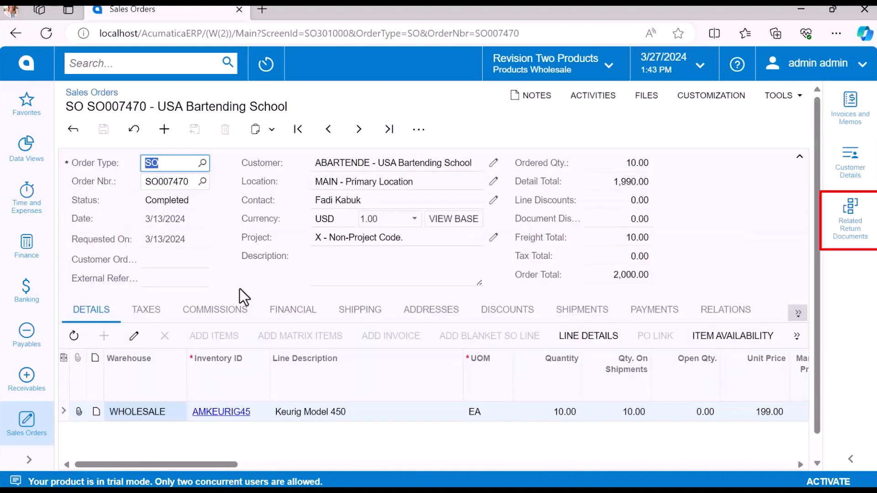
left_click(827, 242)
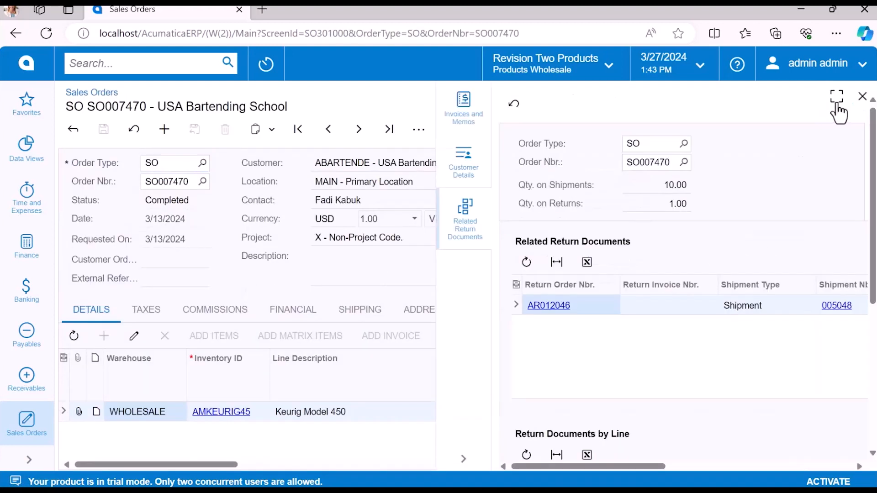
left_click(838, 110)
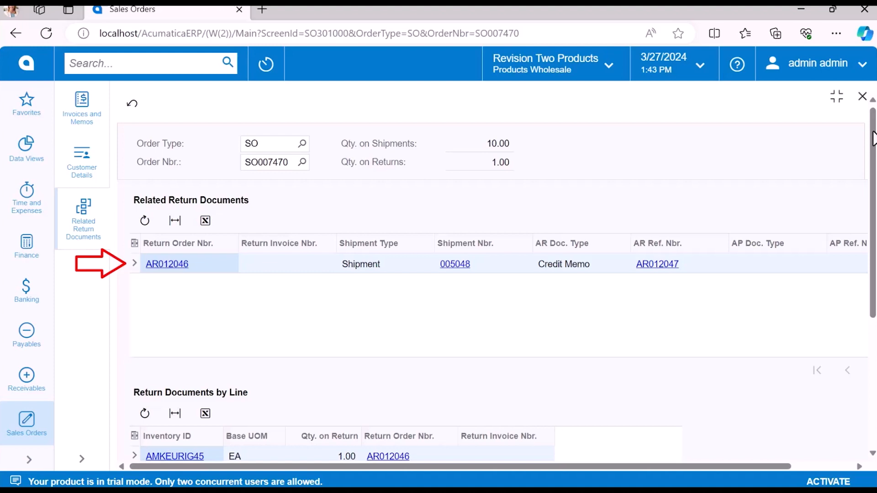
scroll(874, 137, "down", 2)
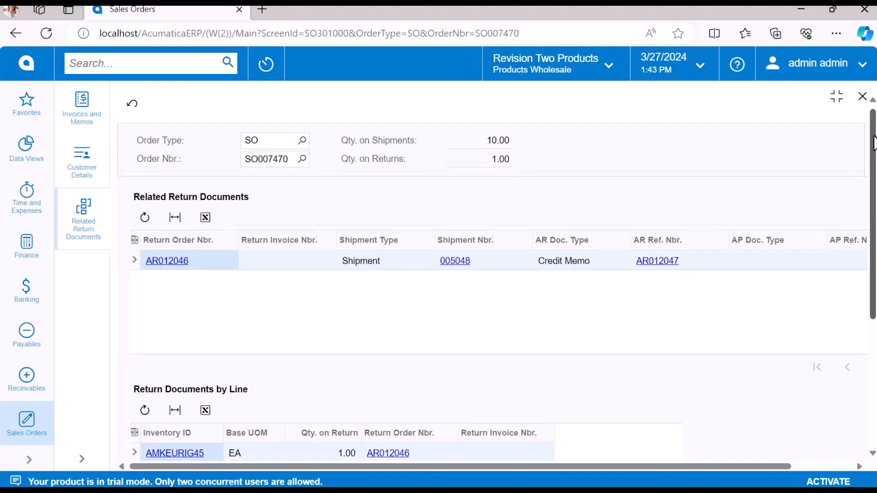
scroll(498, 274, "down", 3)
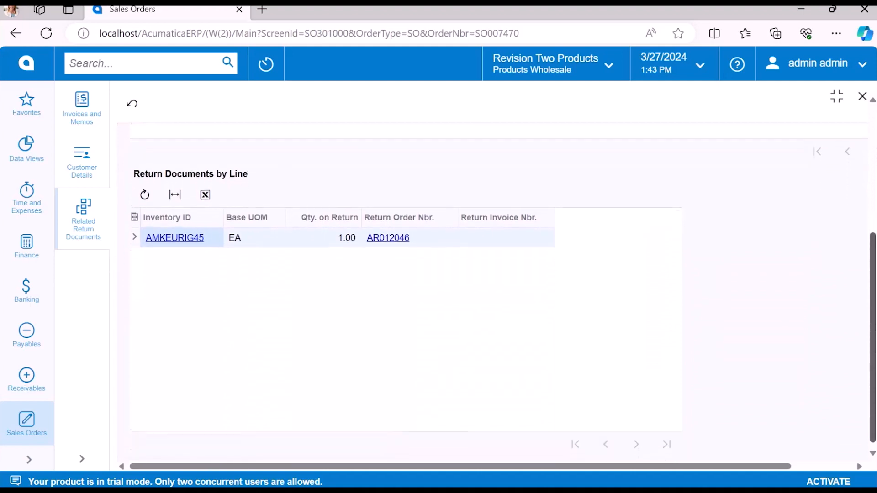